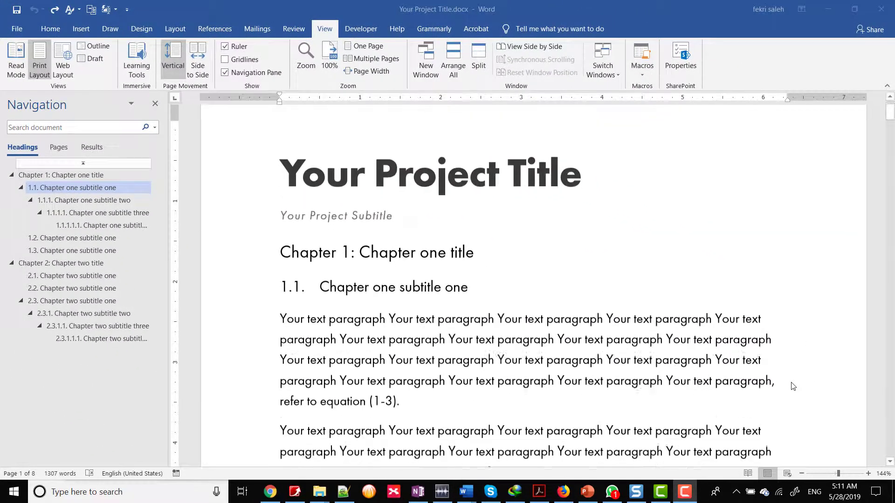
Insert a Plain Number 3 page number at the bottom right of the footer
scroll(793, 387, "down", 3)
scroll(793, 386, "down", 10)
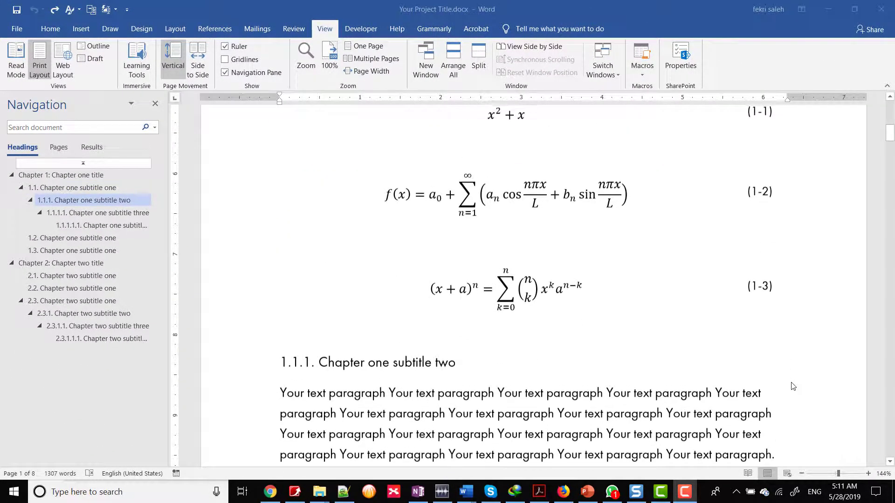
double_click(814, 380)
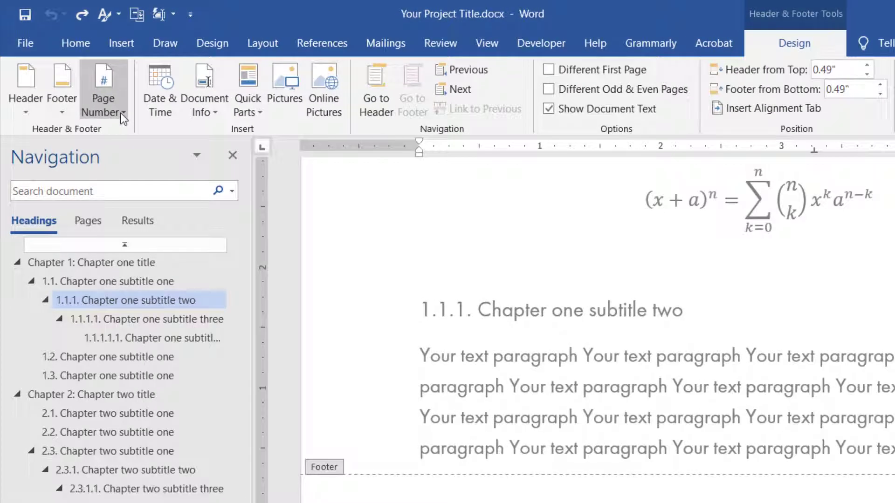
left_click(123, 113)
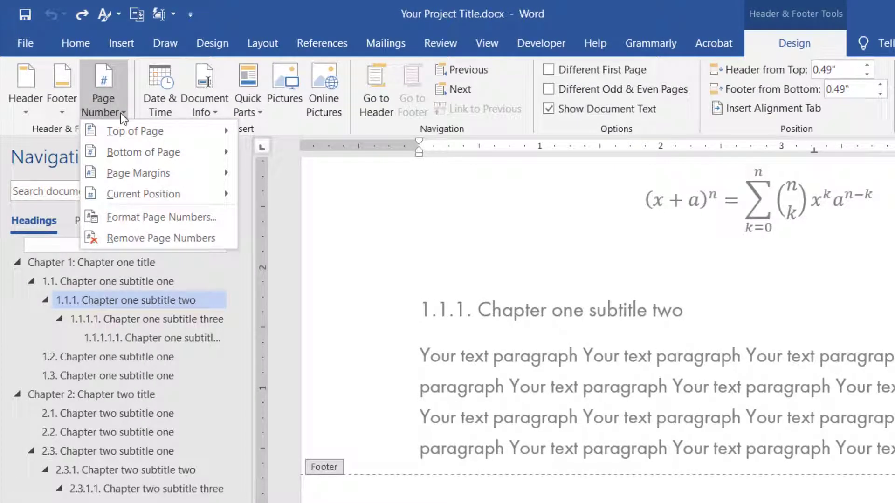
mouse_move(135, 153)
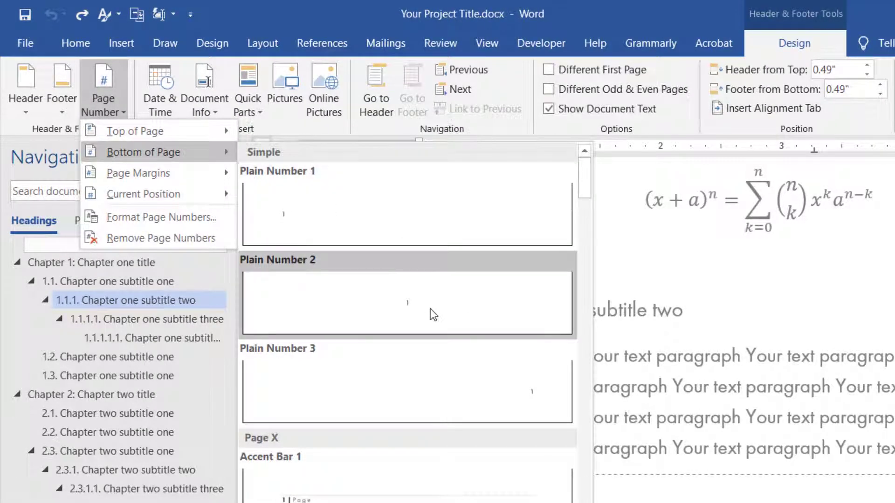
left_click(456, 373)
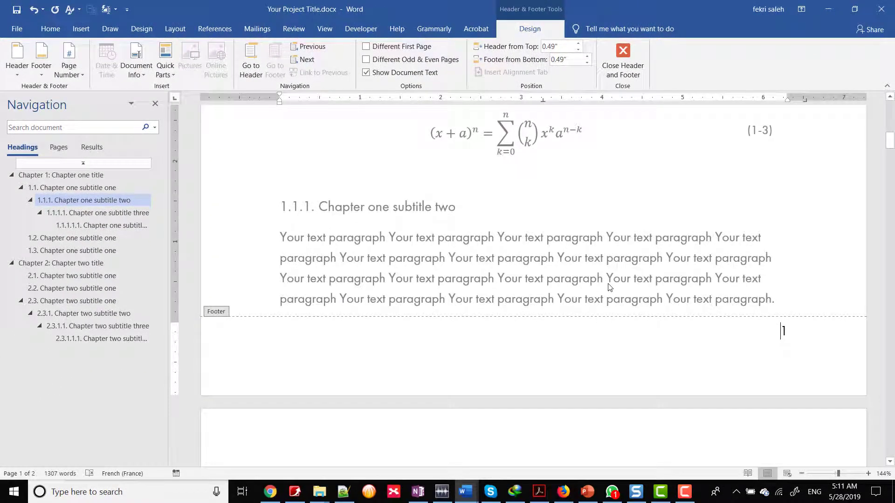
Insert an Odd Page section break before the Chapter 1 heading
double_click(608, 287)
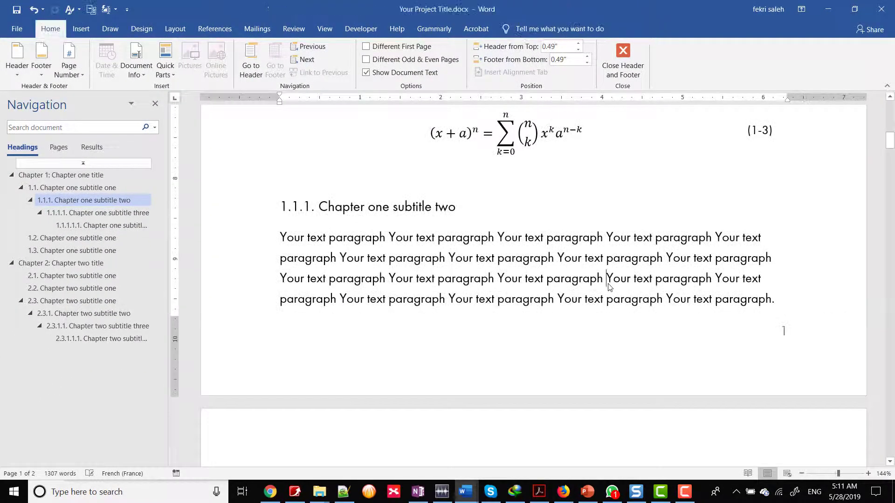
scroll(630, 301, "up", 3)
scroll(630, 301, "up", 10)
scroll(631, 301, "up", 1)
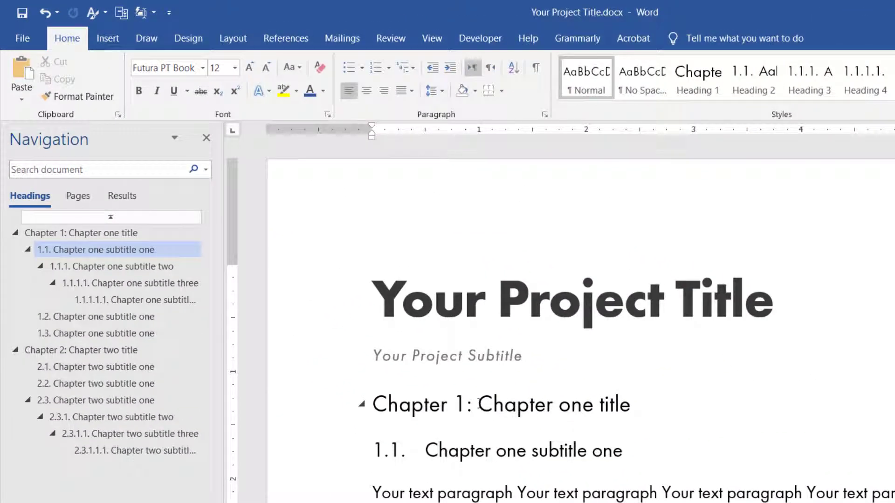
left_click(479, 405)
left_click(233, 38)
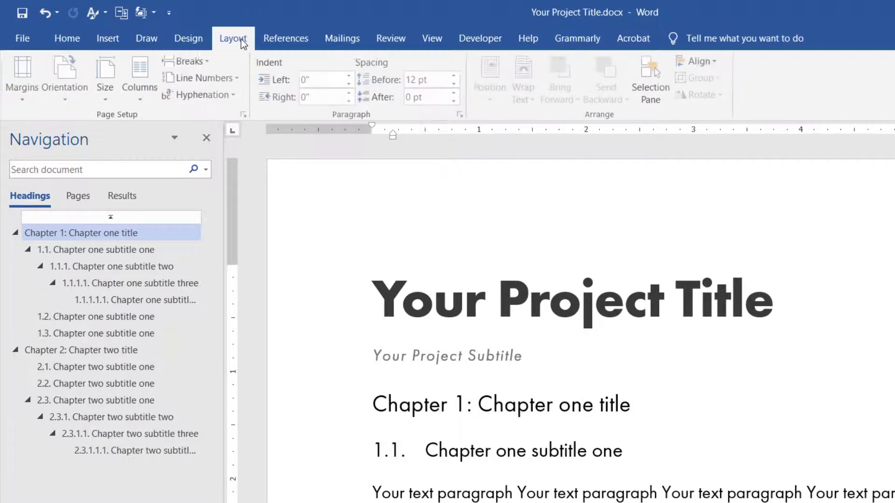
left_click(205, 61)
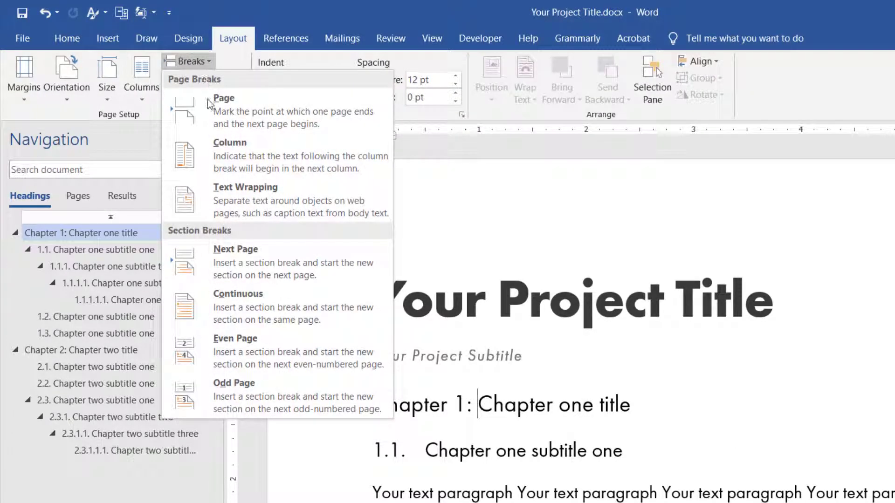
left_click(264, 401)
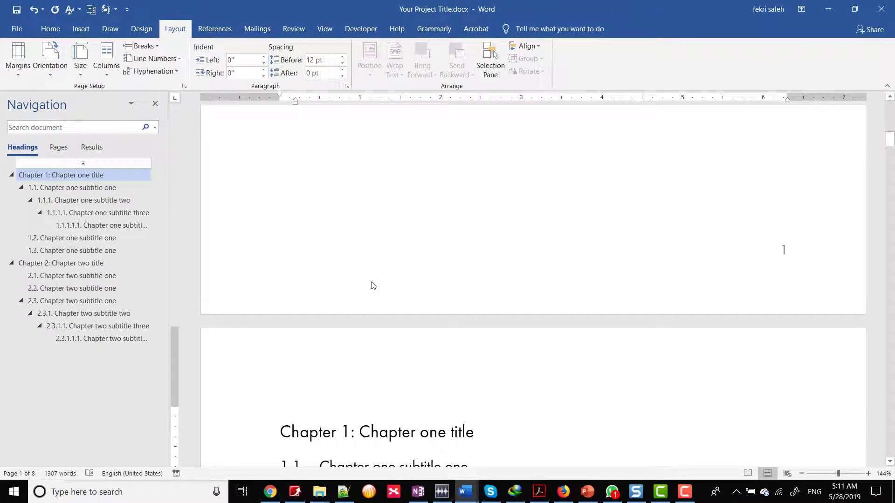
Insert an Odd Page section break before the Chapter 2 heading
scroll(374, 285, "down", 15)
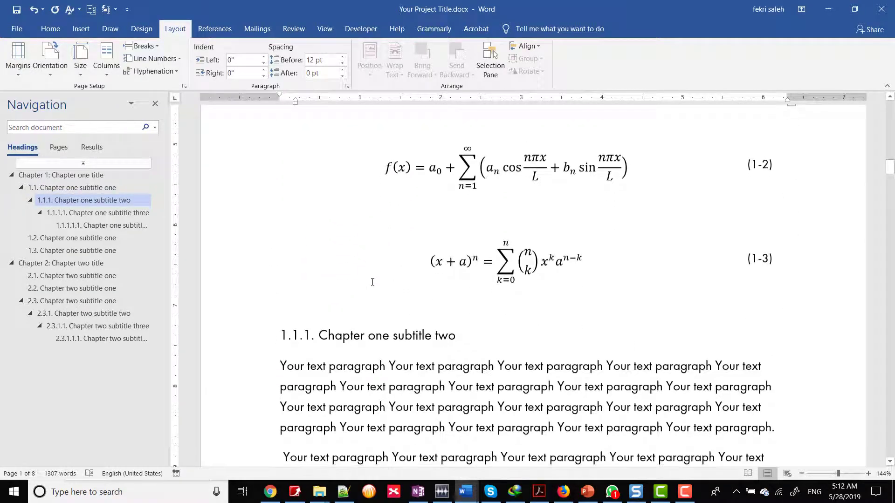
scroll(373, 283, "down", 3)
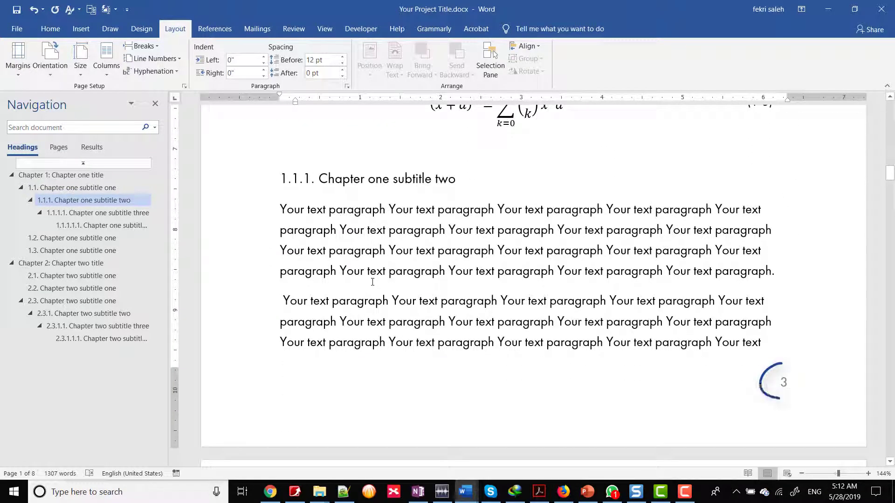
scroll(372, 282, "down", 7)
scroll(372, 283, "down", 7)
left_click(76, 264)
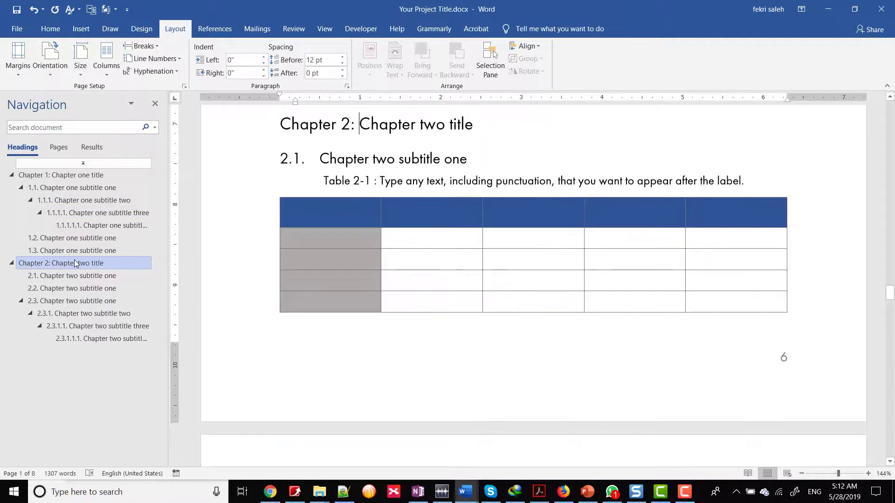
left_click(157, 47)
left_click(197, 300)
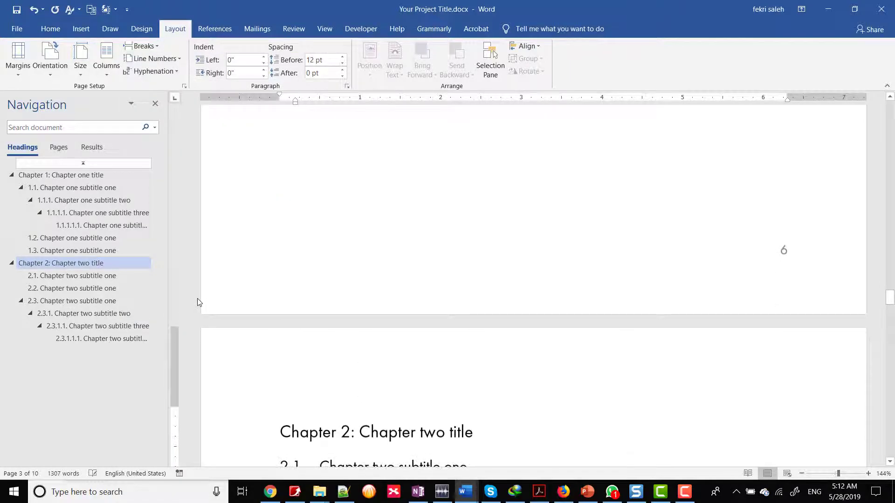
left_click(95, 163)
scroll(334, 266, "down", 2)
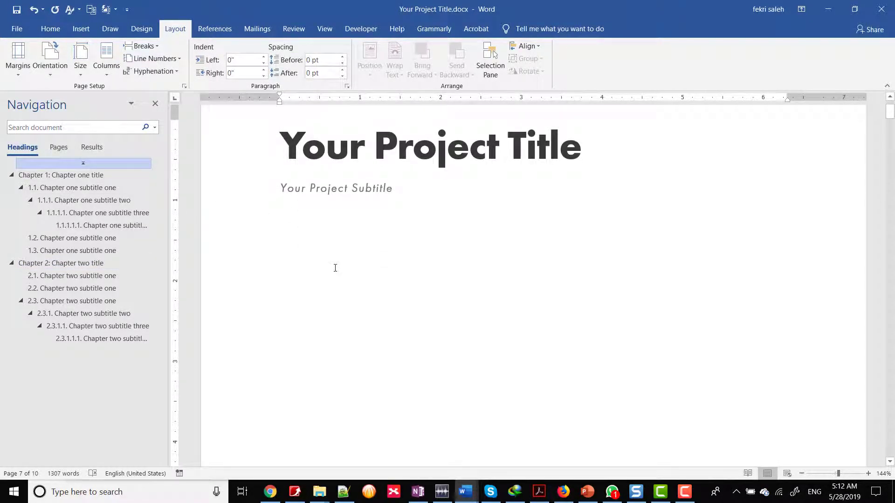
left_click(18, 30)
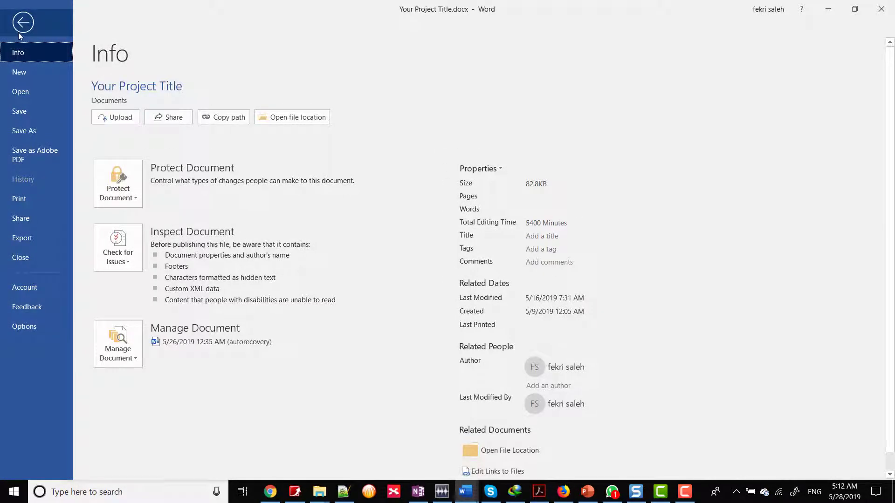
left_click(27, 200)
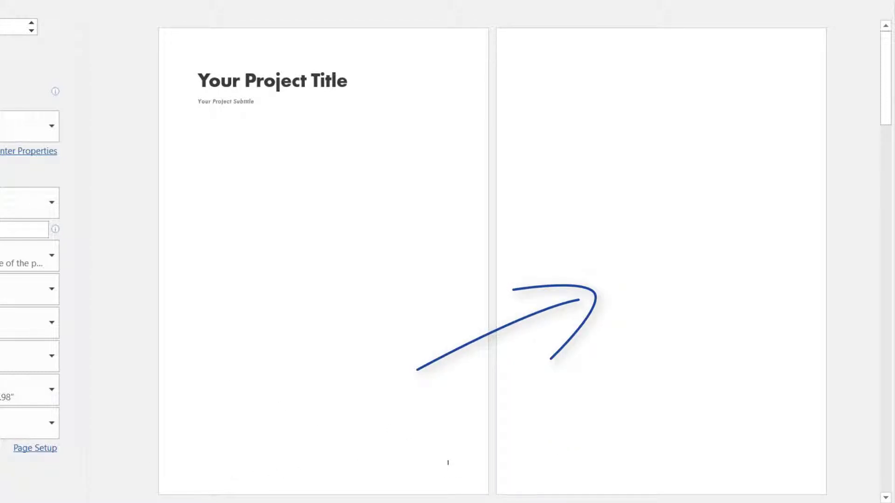
key("Page_Down")
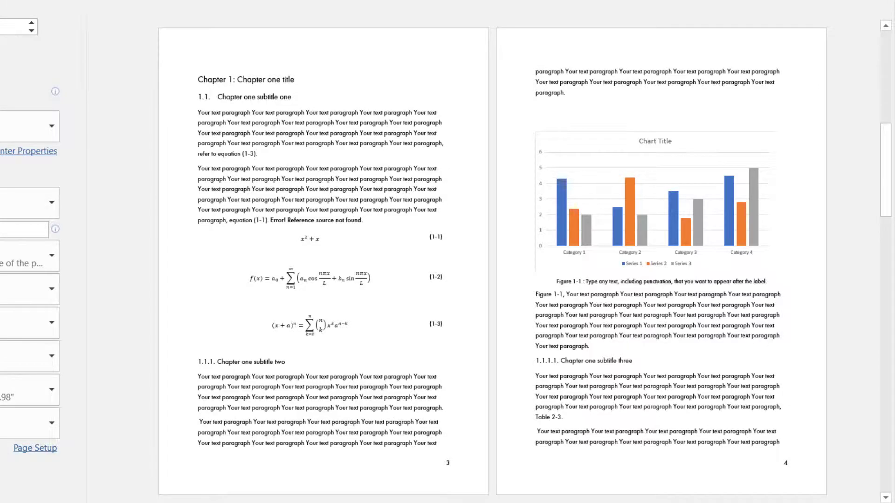
key("Page_Down")
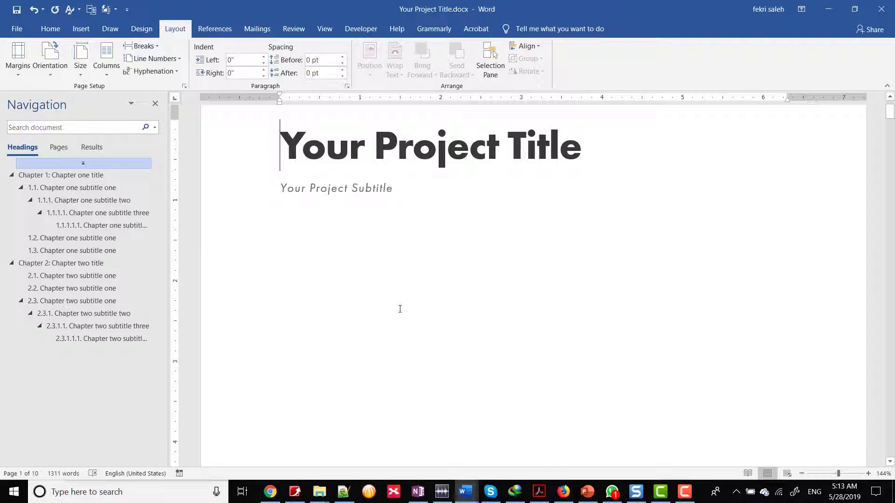
Open the page 2 header and bring up the Quick Parts Field dialog
scroll(400, 309, "down", 3)
scroll(400, 309, "up", 5)
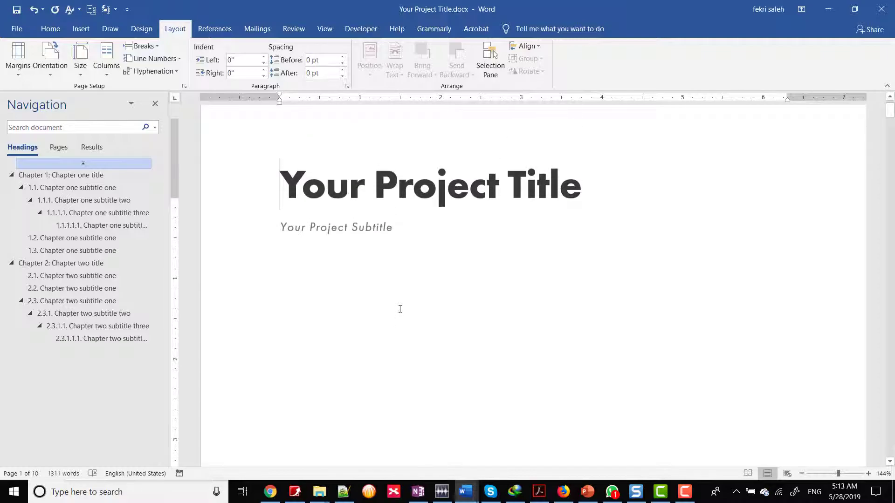
scroll(400, 309, "down", 10)
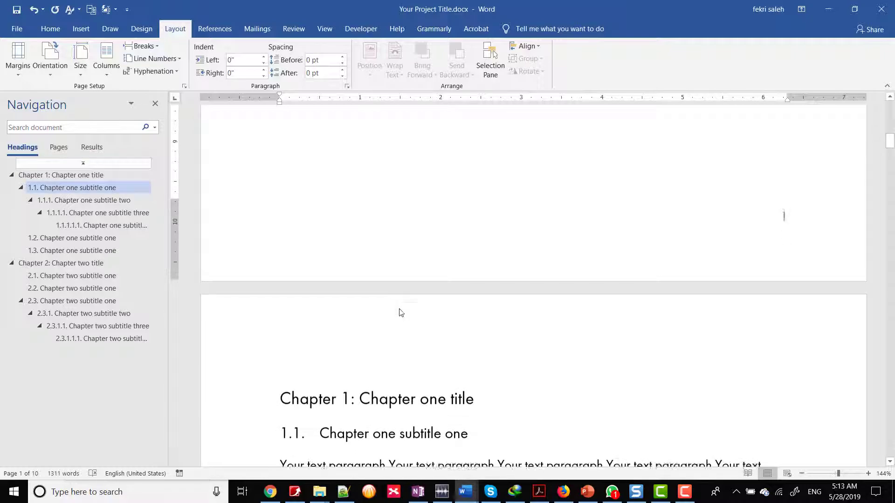
double_click(385, 298)
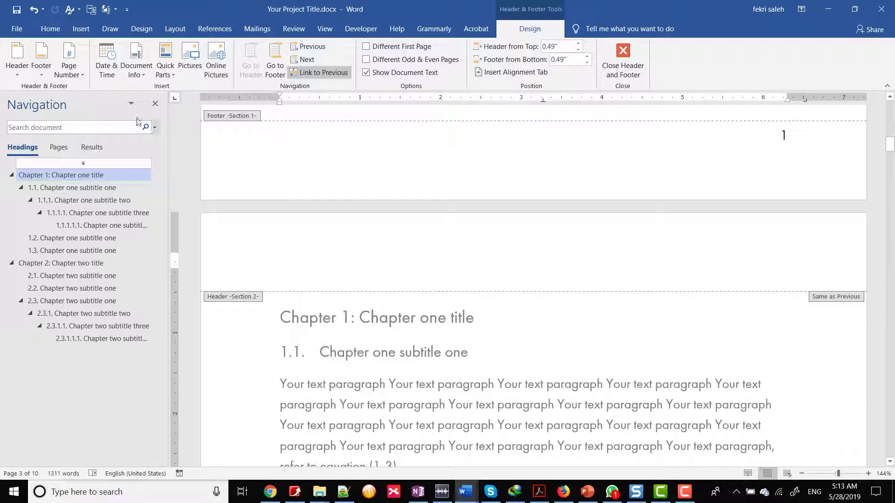
left_click(80, 29)
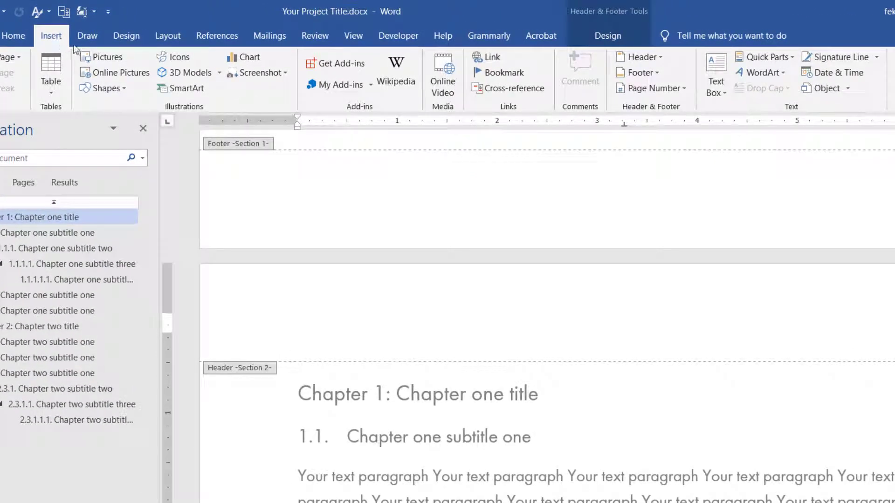
left_click(793, 57)
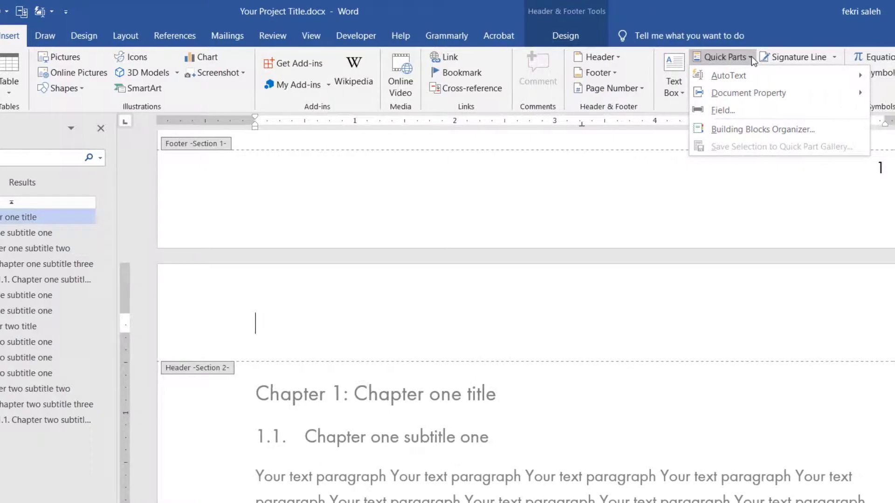
left_click(753, 109)
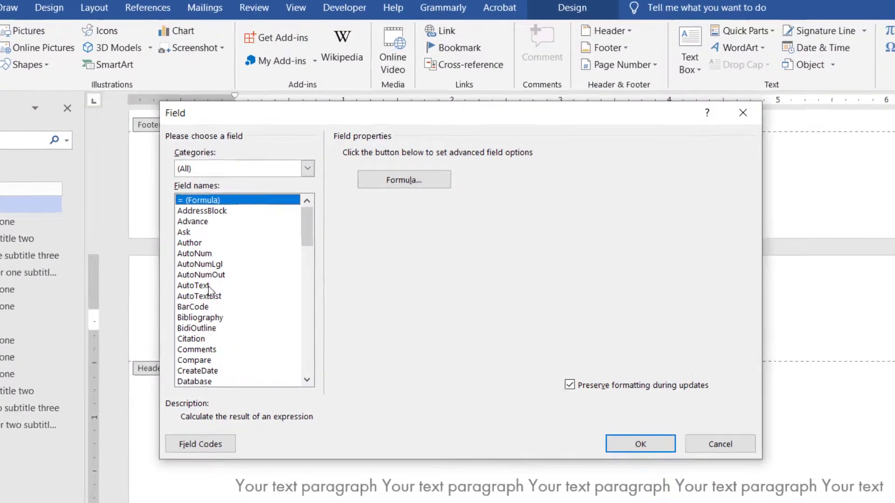
Insert a StyleRef field for Heading 1 with Insert paragraph number ticked
left_click(230, 290)
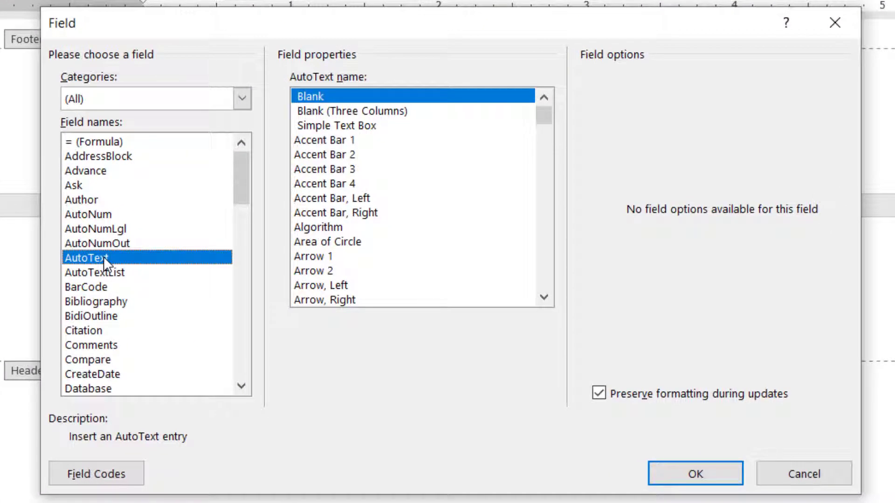
key("s")
scroll(139, 278, "down", 3)
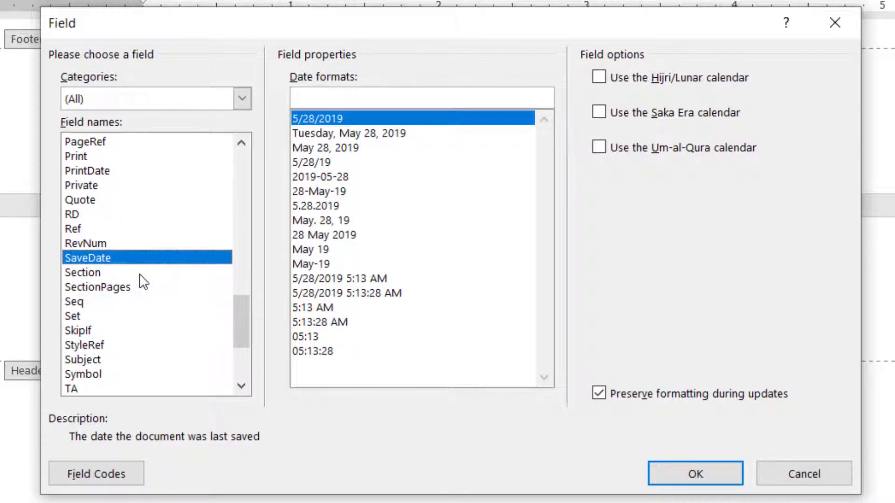
left_click(104, 345)
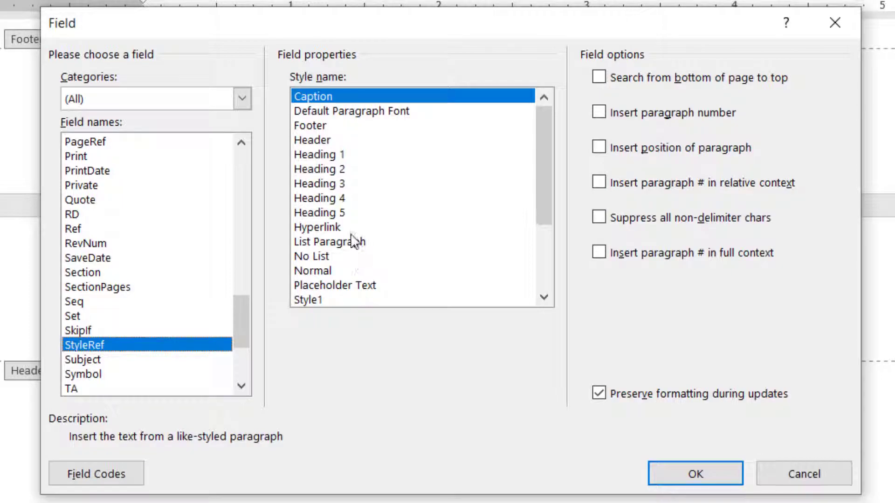
left_click(315, 156)
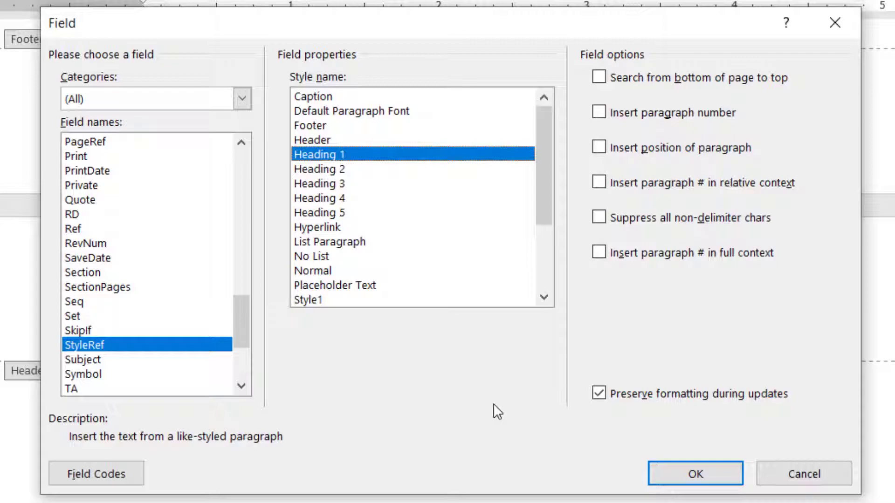
left_click(600, 111)
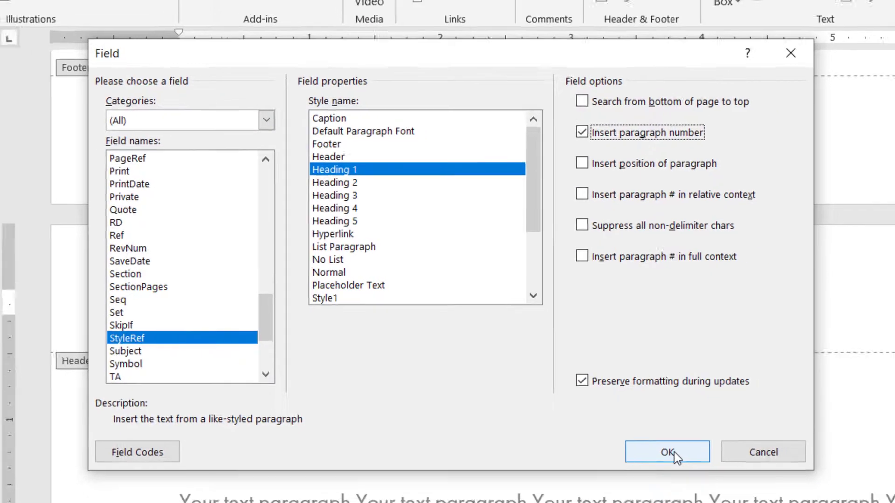
left_click(672, 452)
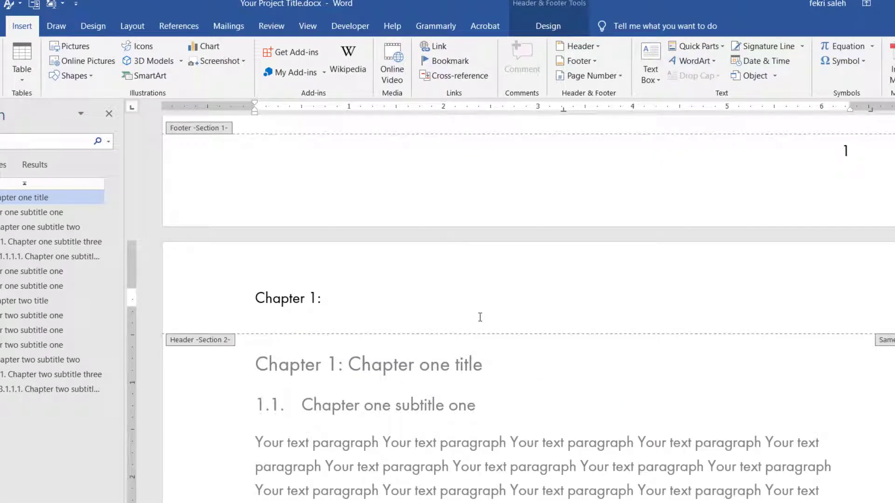
Add a second StyleRef Heading 1 field after the number to show the chapter title
left_click(696, 46)
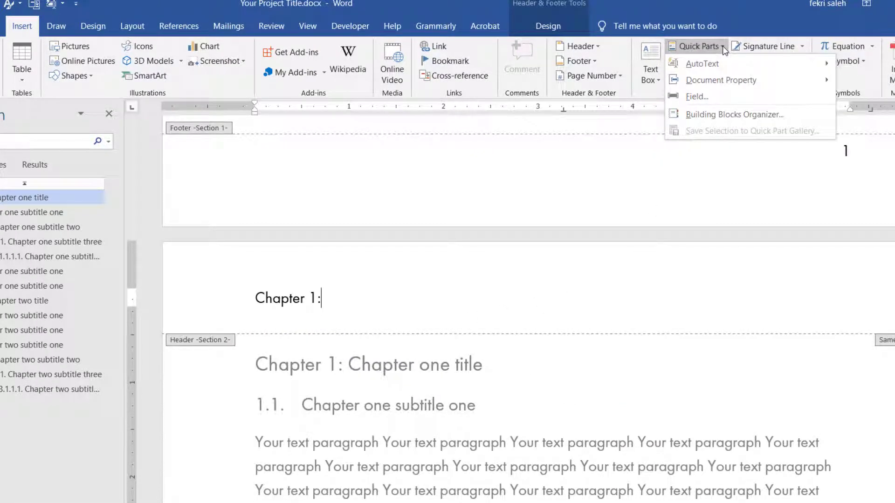
left_click(712, 96)
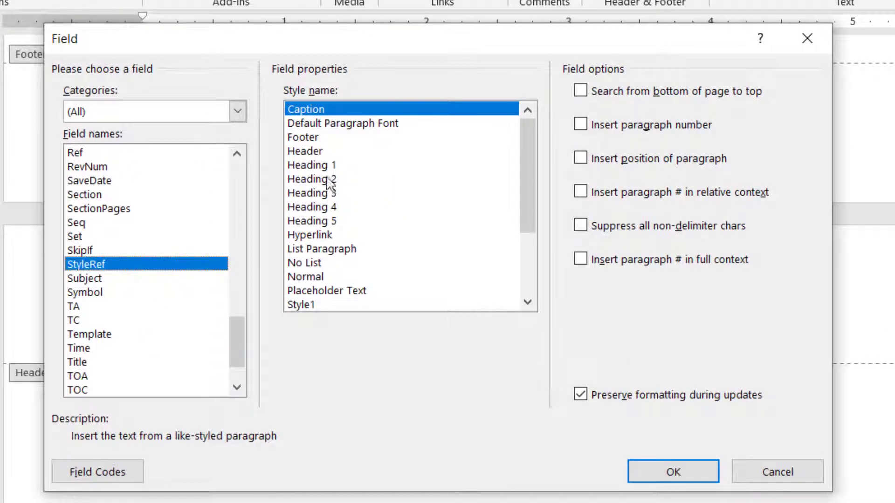
left_click(357, 191)
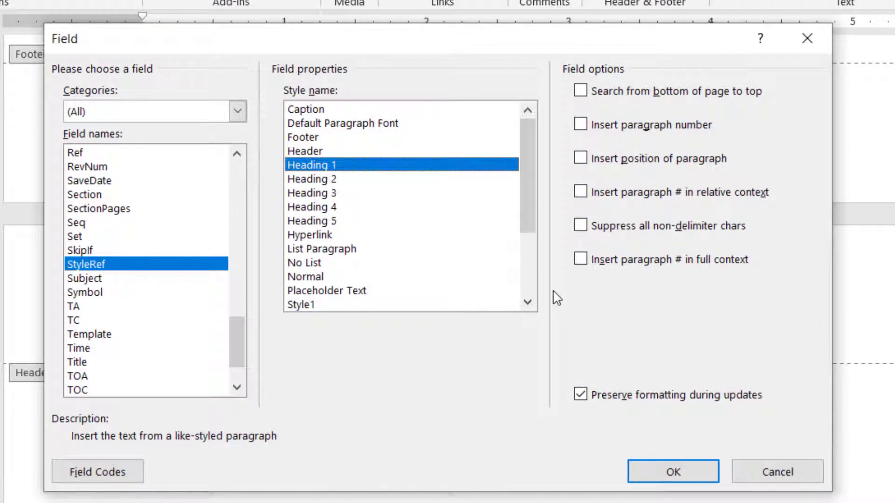
left_click(647, 160)
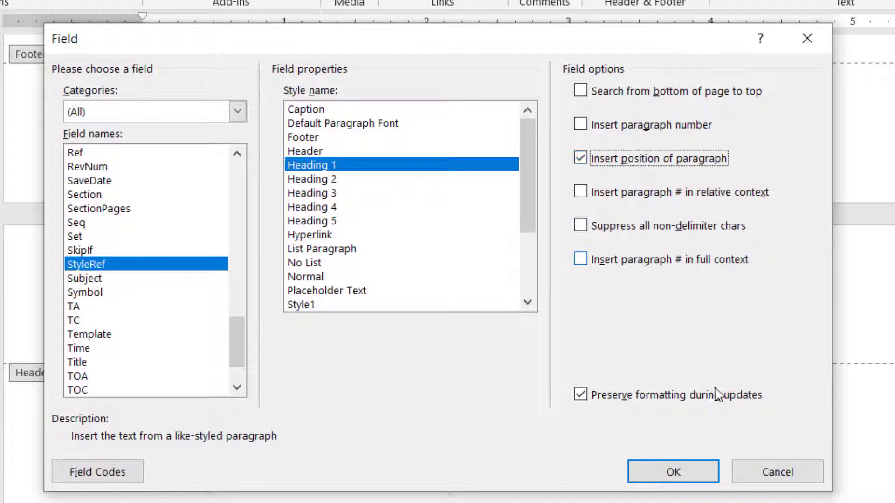
left_click(676, 476)
double_click(609, 451)
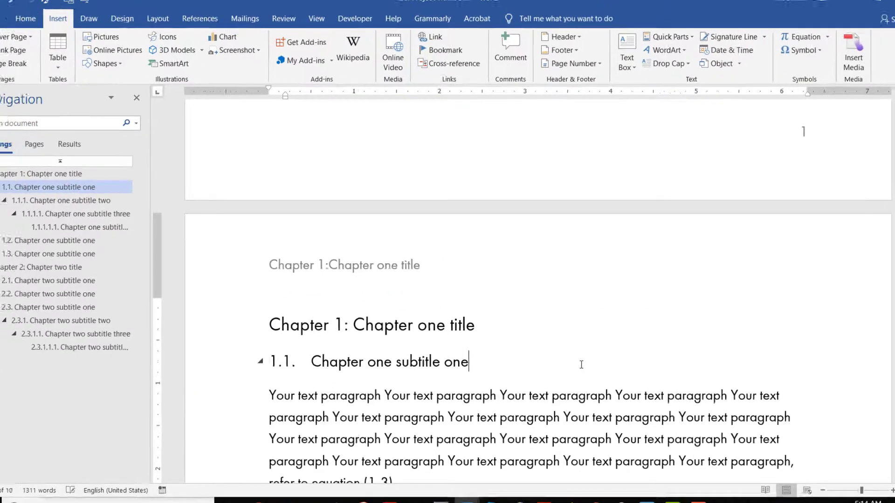
Check the Chapter 2 header via the Navigation pane, then return to the document start
left_click(106, 263)
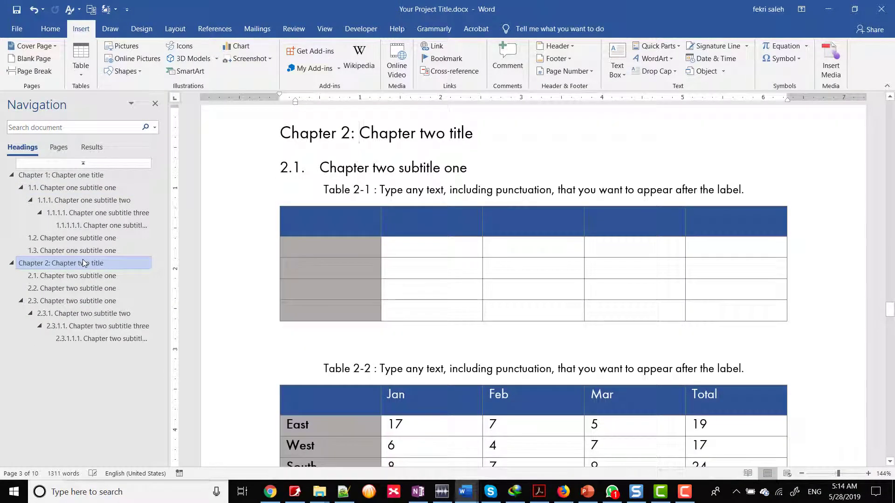
scroll(326, 261, "up", 2)
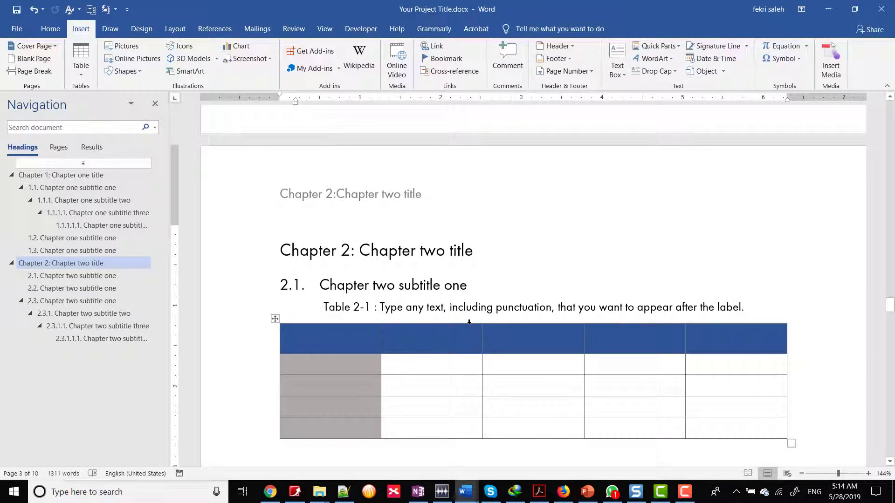
left_click(84, 164)
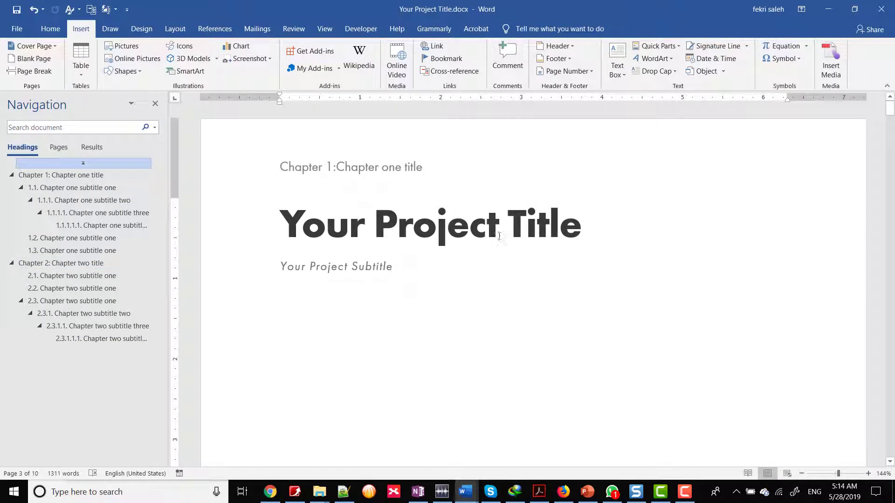
Zoom to 62% and try deleting the title-page header text, then undo it
left_click(823, 474)
double_click(495, 130)
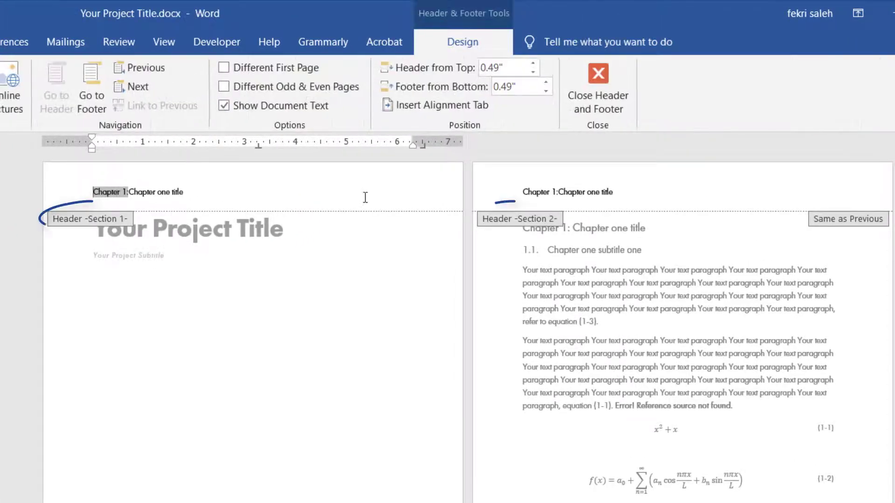
left_click(71, 186)
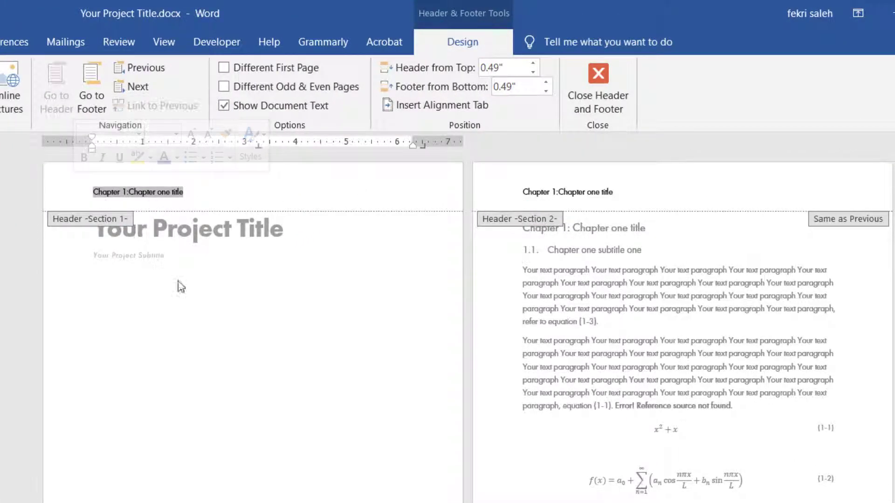
key("Delete")
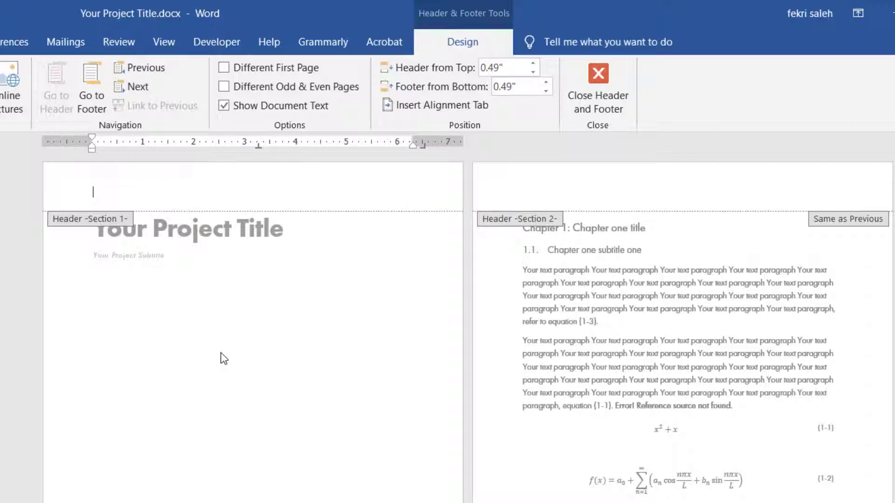
key("ctrl+z")
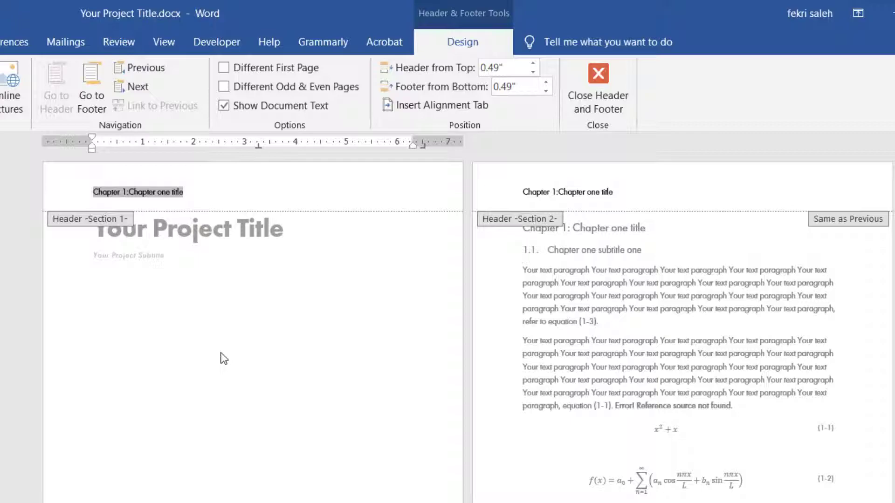
Unlink the Section 2 header from Section 1 and delete the title-page header text
double_click(602, 192)
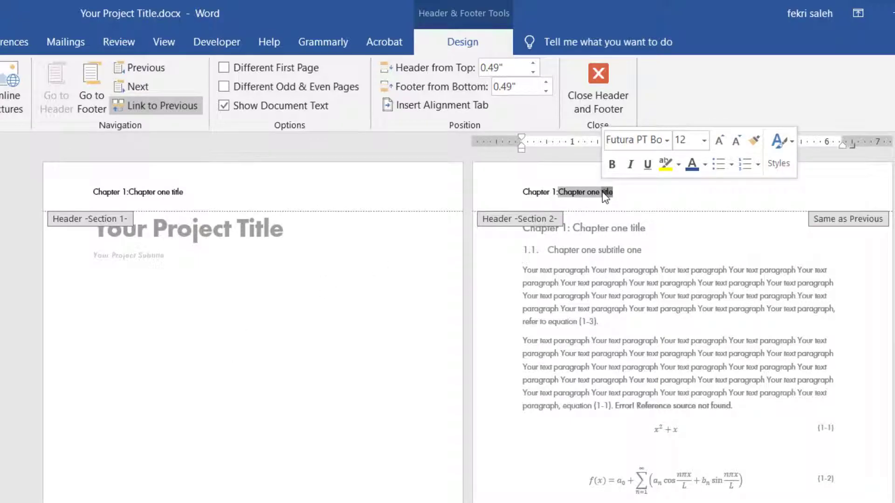
left_click(606, 195)
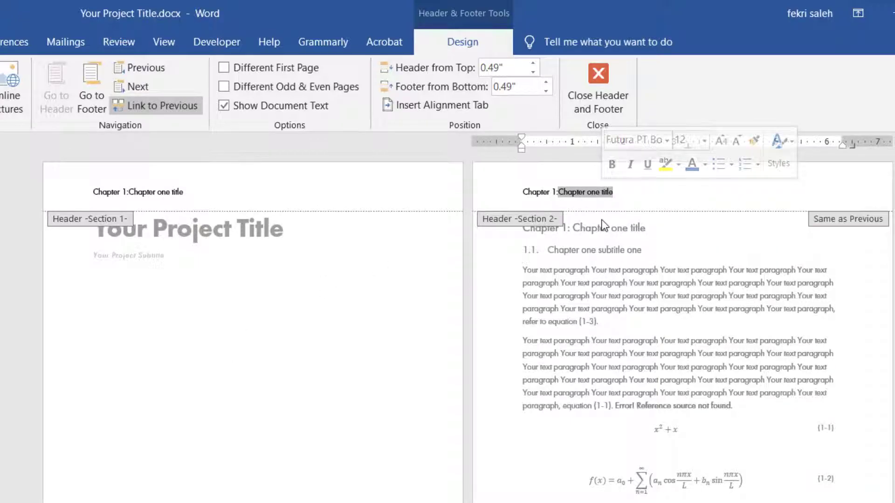
left_click(167, 112)
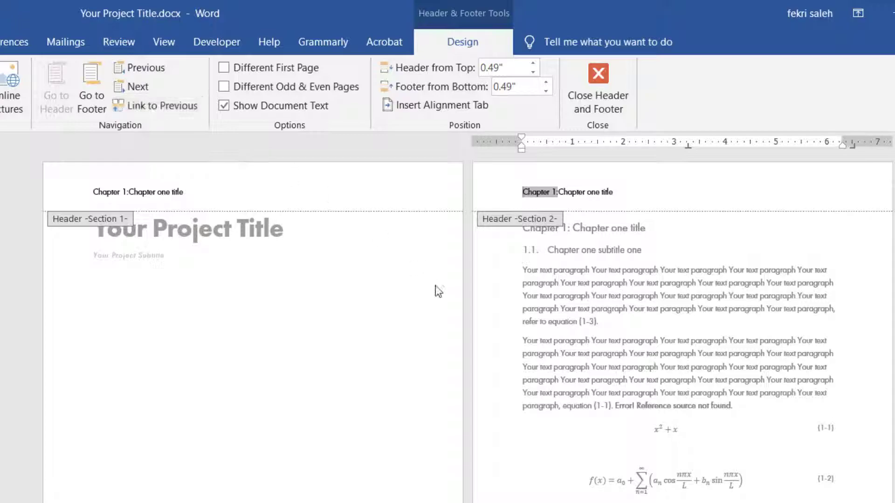
left_click_drag(251, 183, 91, 185)
key("Delete")
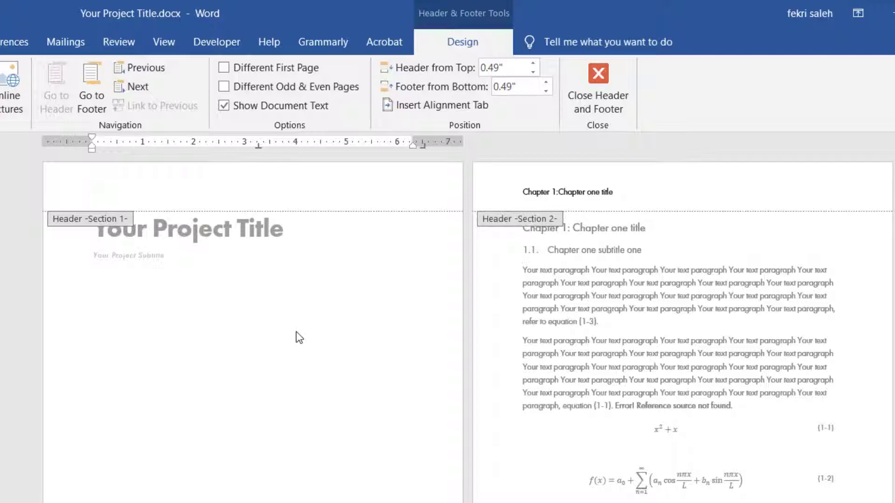
Close the header and turn on Show/Hide ¶ formatting marks
double_click(296, 331)
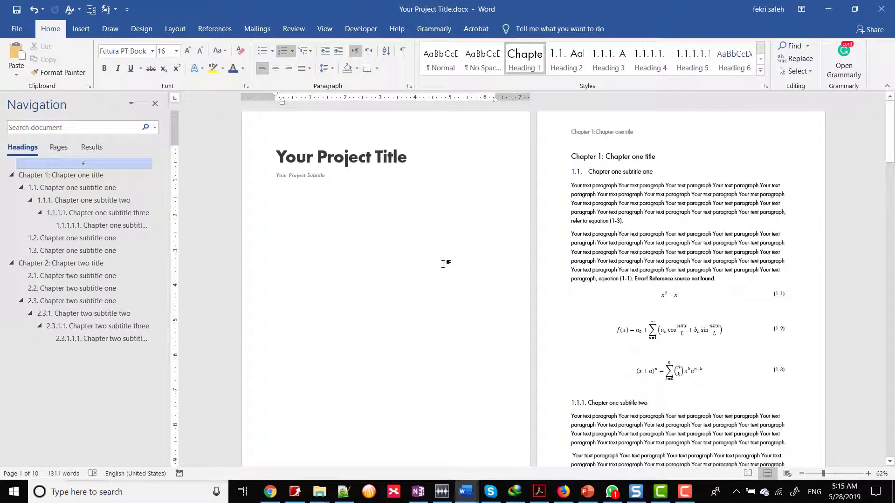
scroll(443, 264, "down", 1)
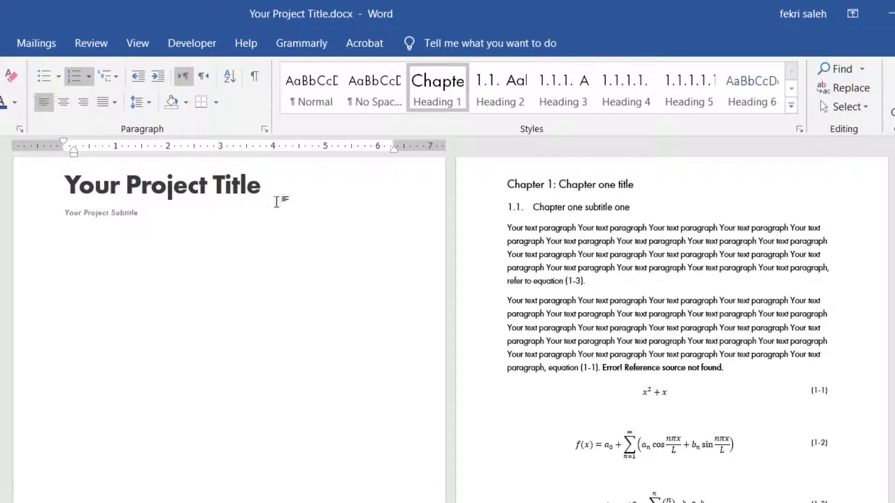
left_click(257, 77)
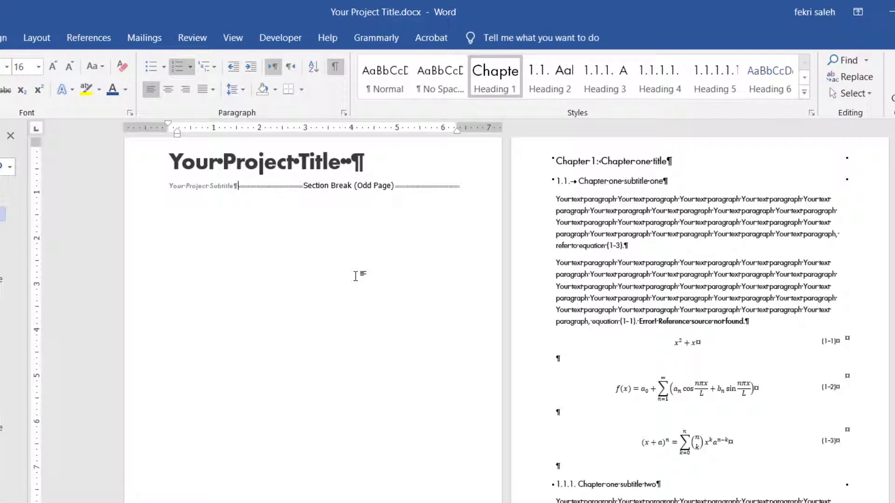
Insert an Odd Page section break at the start of the second page
left_click(36, 38)
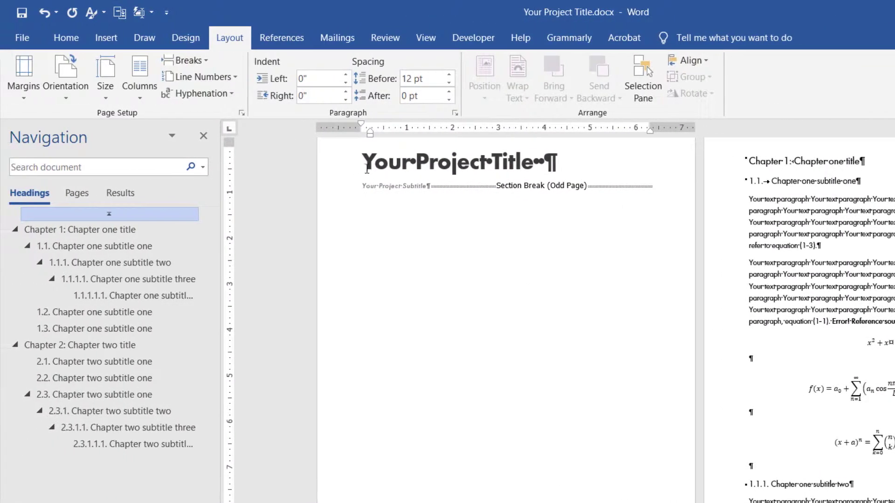
left_click(208, 63)
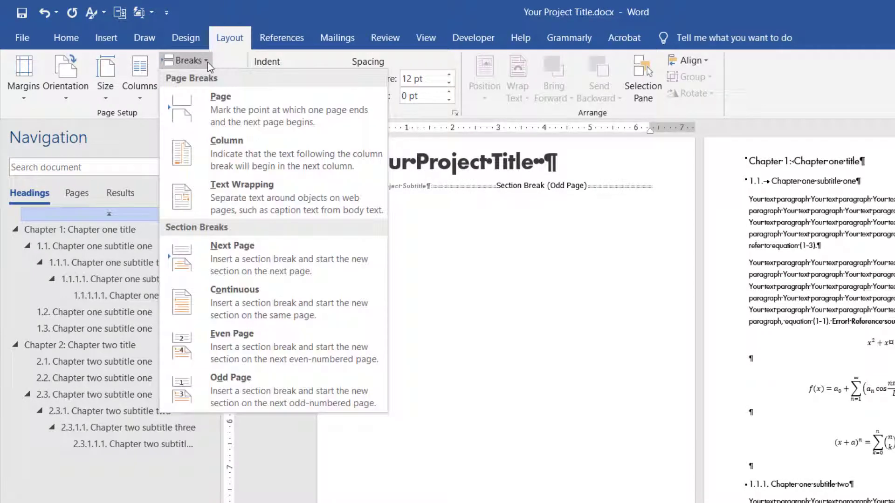
left_click(272, 378)
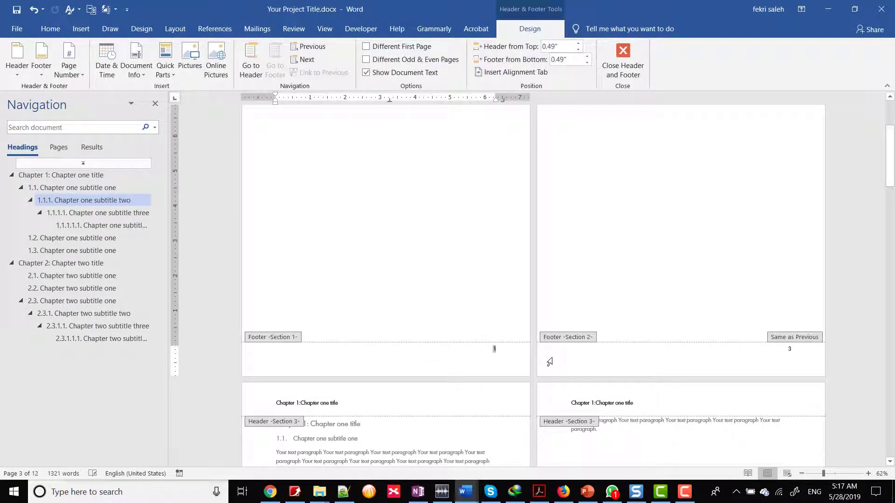
Try deleting the title-page footer number, then undo since both numbers vanished
left_click(507, 358)
left_click(505, 351)
key("Delete")
key("ctrl+z")
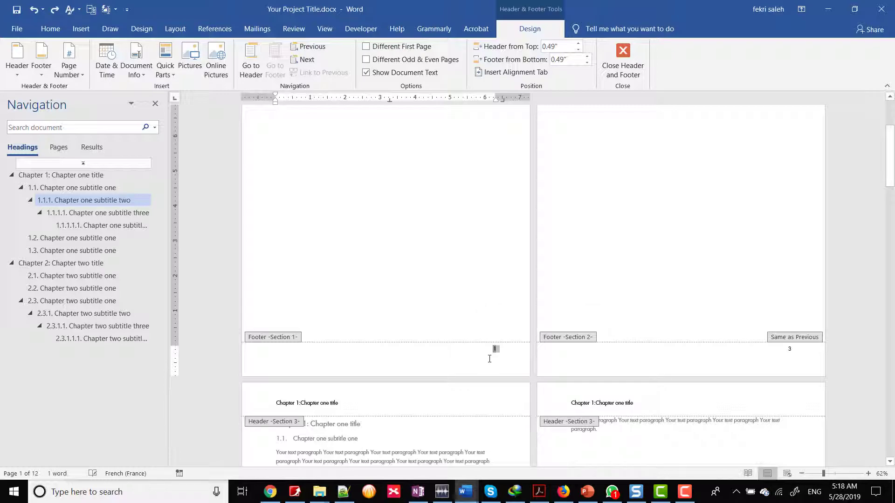
Unlink the Section 2 footer from Section 1 and delete the title page's page number
left_click(335, 74)
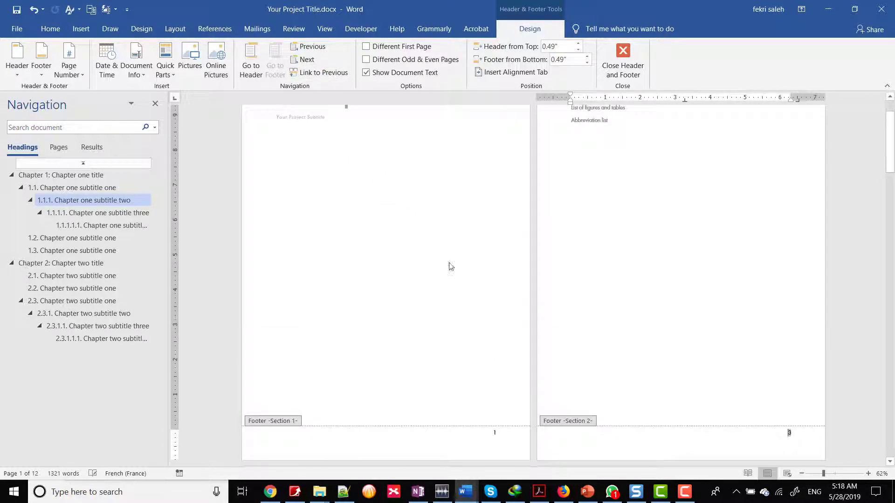
double_click(496, 433)
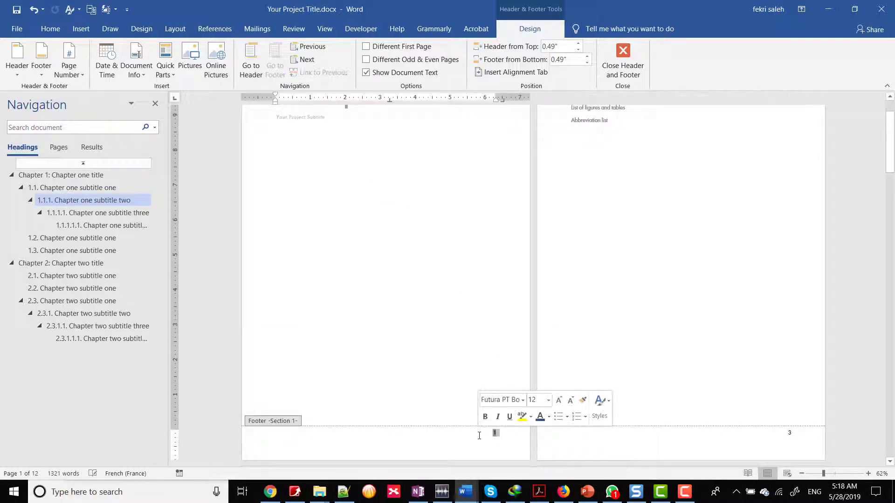
key("Delete")
scroll(527, 380, "down", 3)
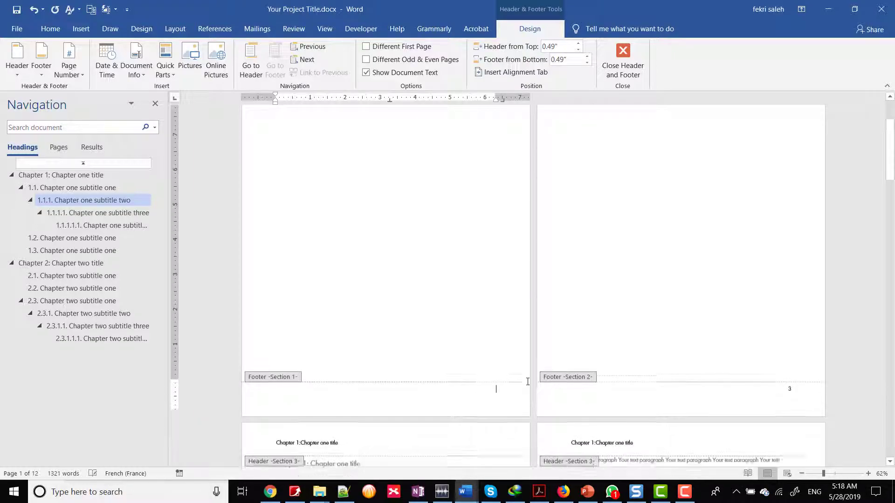
double_click(787, 365)
Unlink the Section 3 footer on page 5 from the previous section
scroll(788, 365, "down", 5)
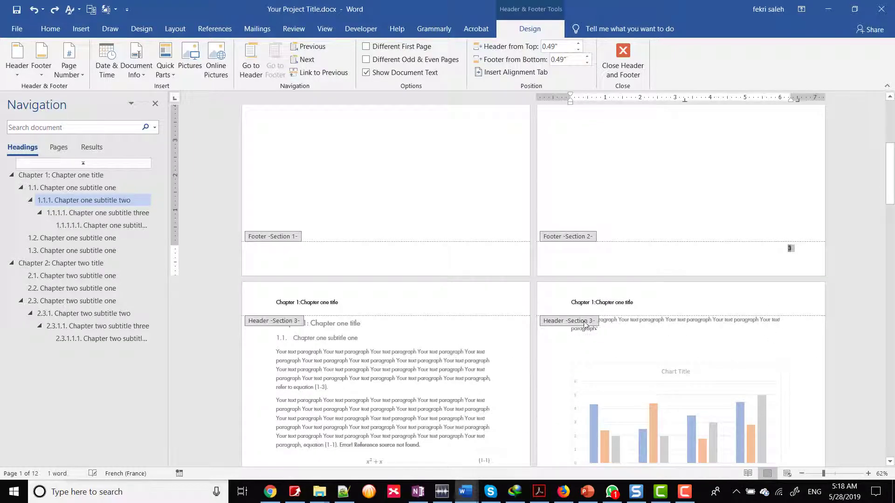
scroll(586, 323, "down", 7)
scroll(586, 323, "down", 5)
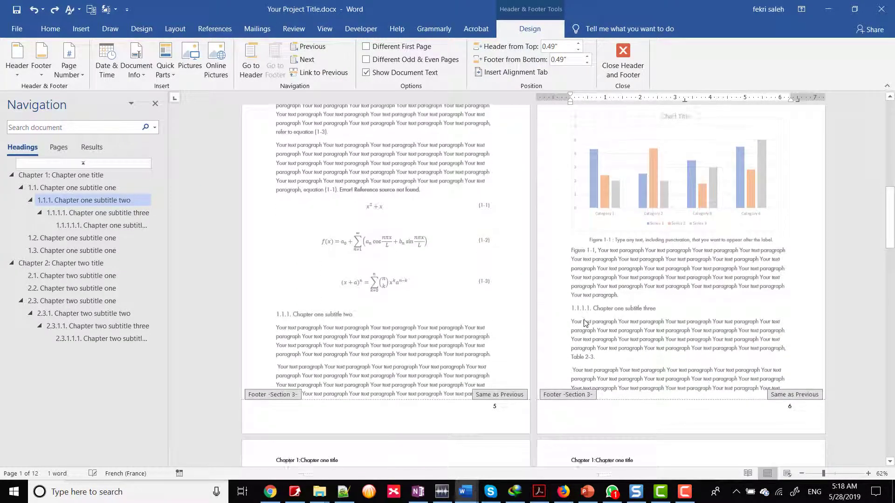
left_click(494, 394)
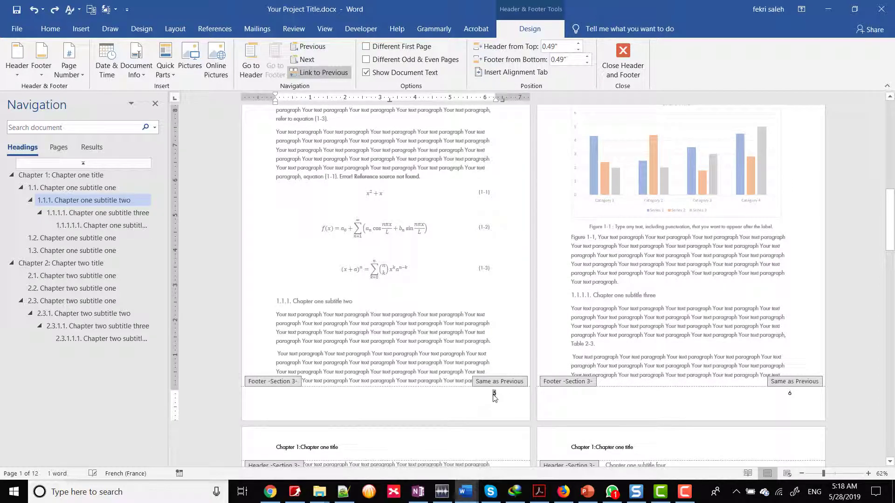
left_click(319, 75)
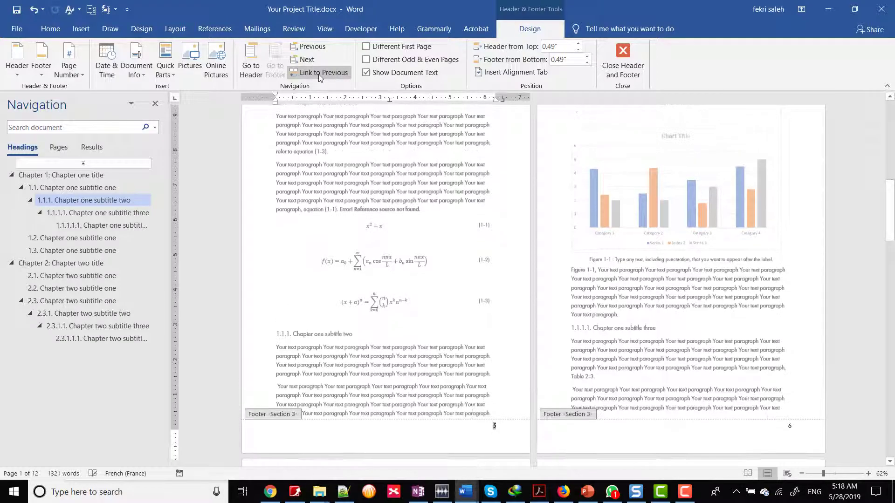
scroll(795, 198, "up", 4)
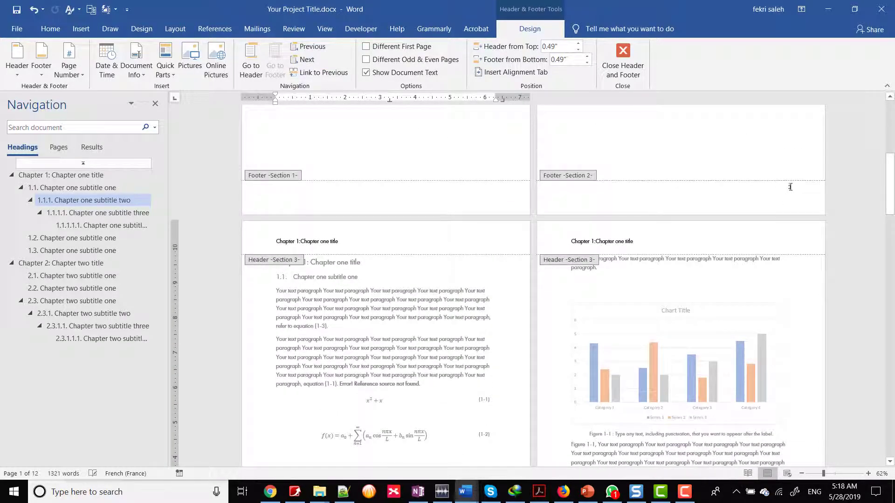
Format the Section 2 page number field as uppercase Roman numerals (I, II, III)
right_click(789, 189)
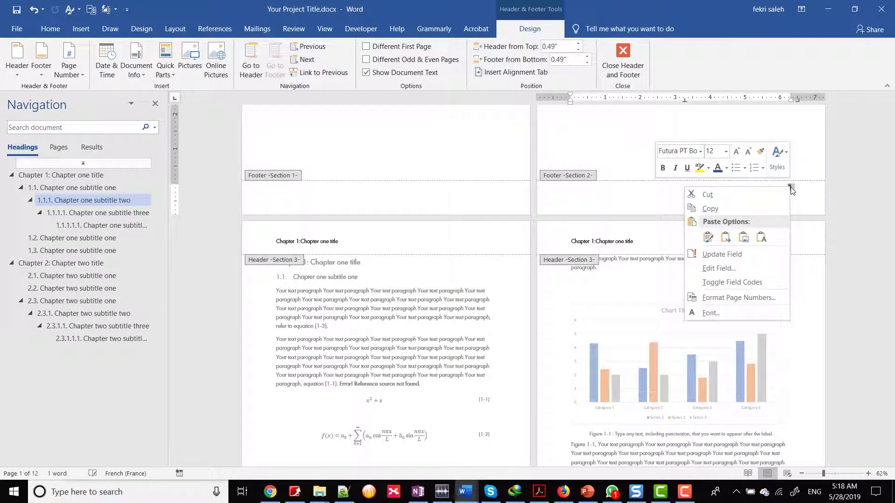
left_click(746, 270)
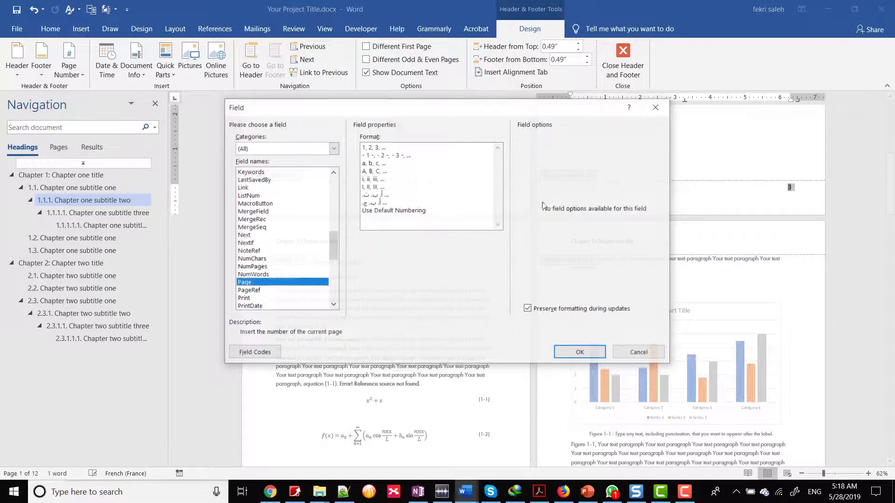
left_click(379, 187)
left_click(581, 353)
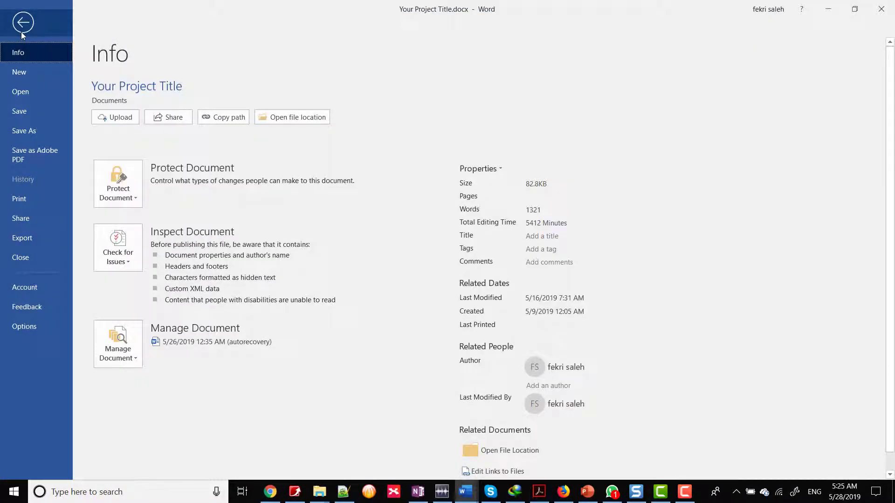
Page through the 12-page print preview from the title page, ending on pages 11 and 12
left_click(47, 201)
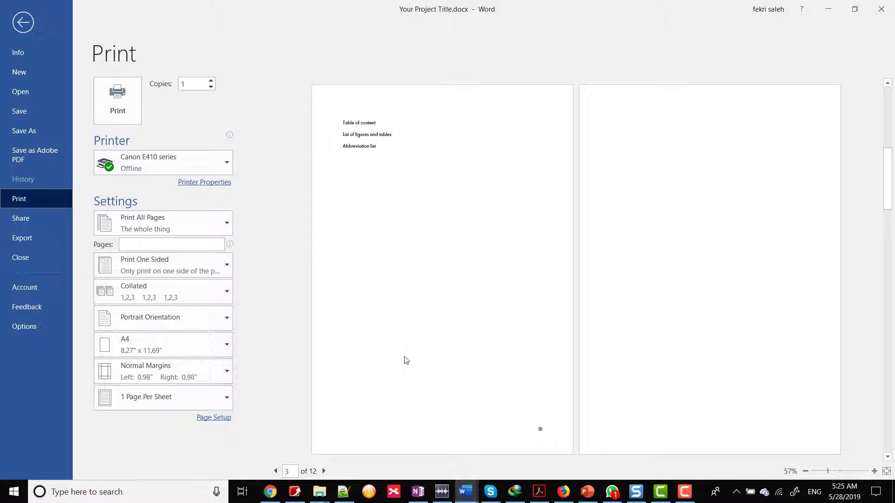
left_click(324, 471)
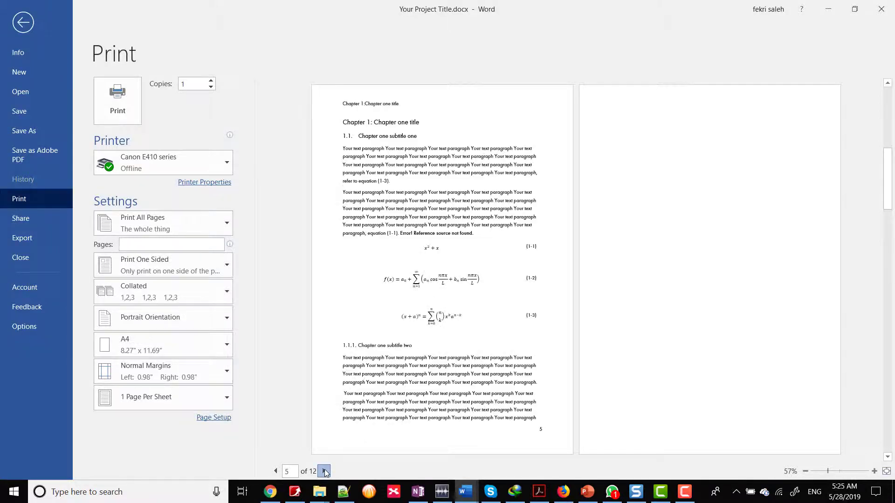
left_click(275, 471)
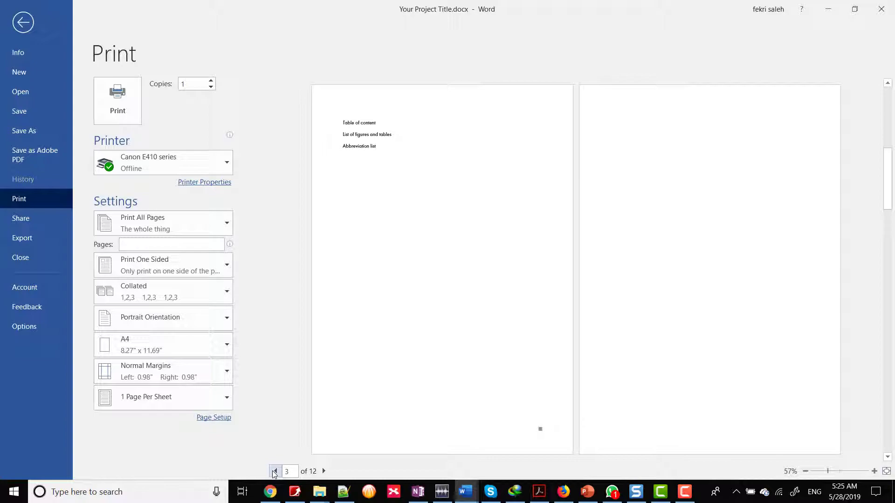
left_click(276, 471)
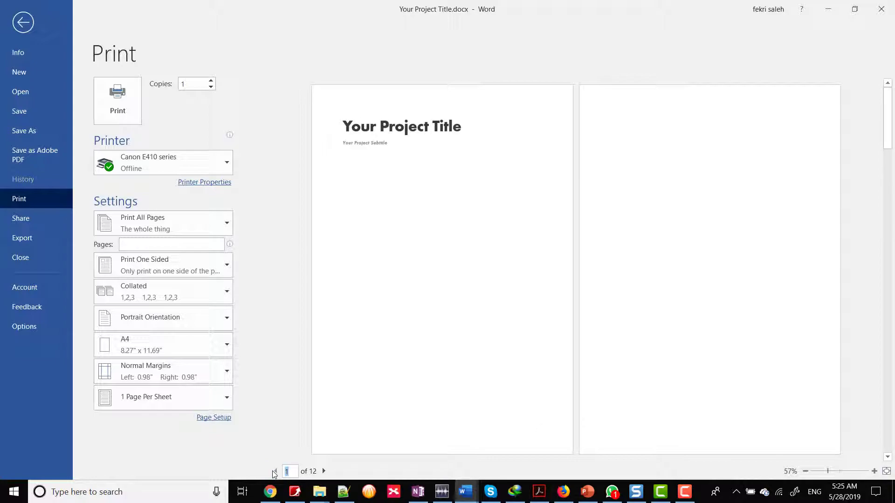
left_click(324, 472)
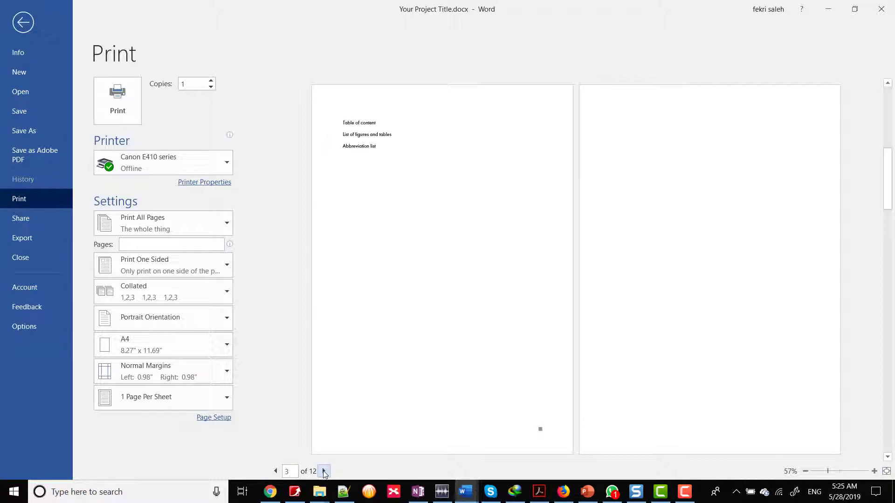
left_click(324, 471)
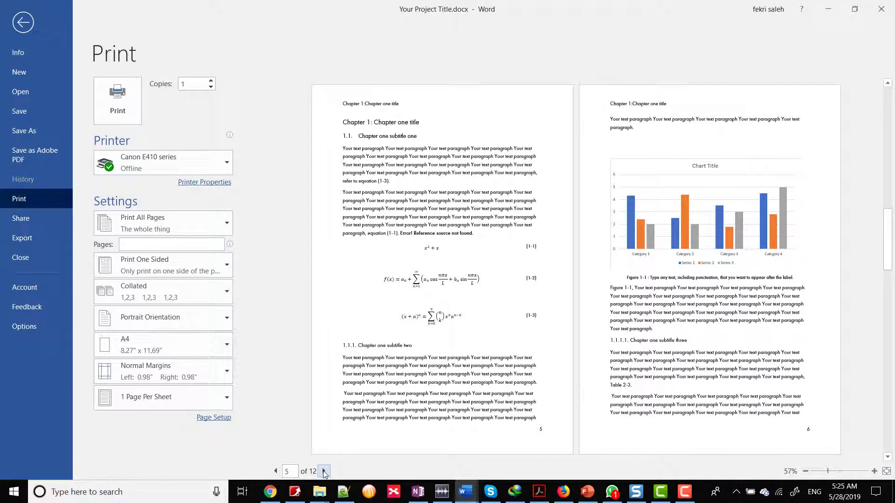
left_click(324, 472)
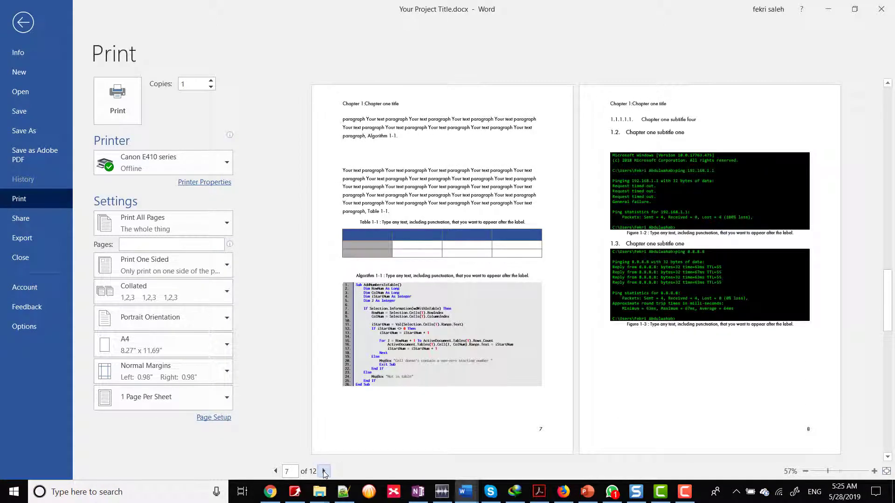
left_click(324, 472)
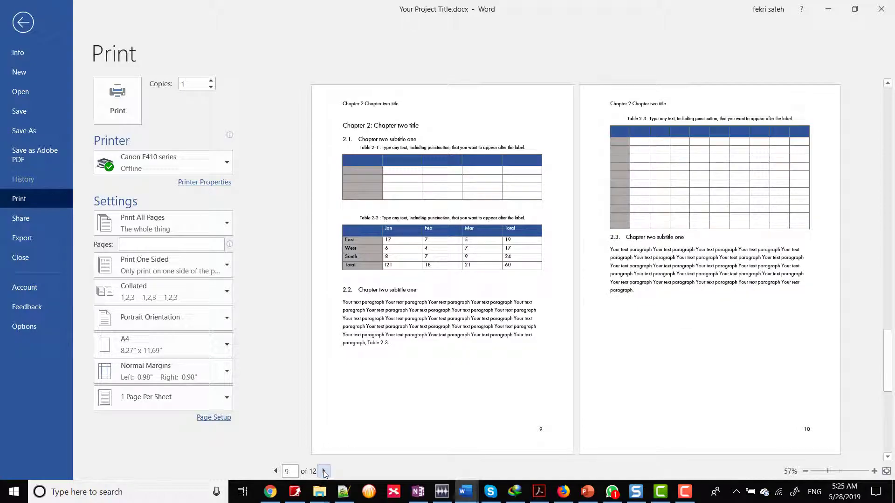
left_click(324, 471)
left_click(325, 472)
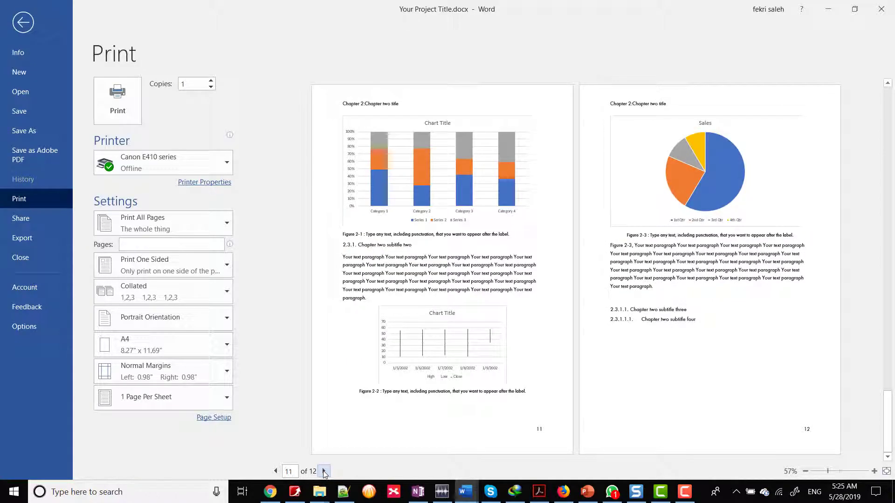
left_click(275, 471)
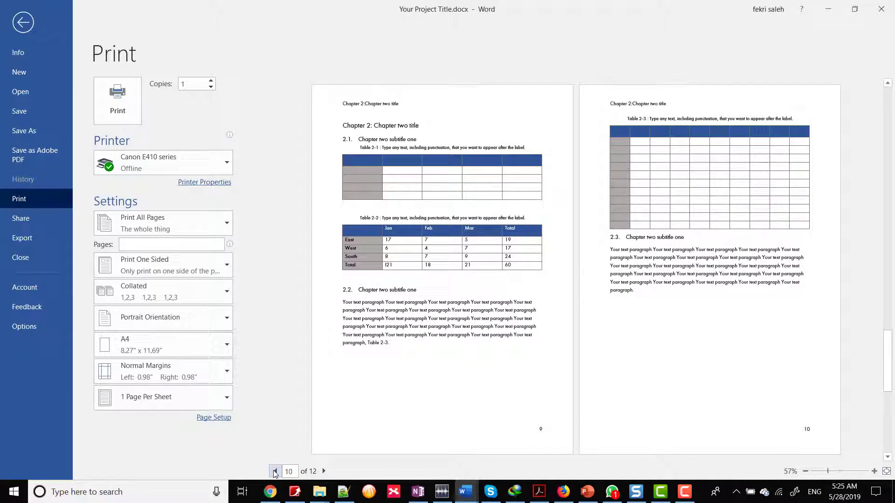
left_click(325, 473)
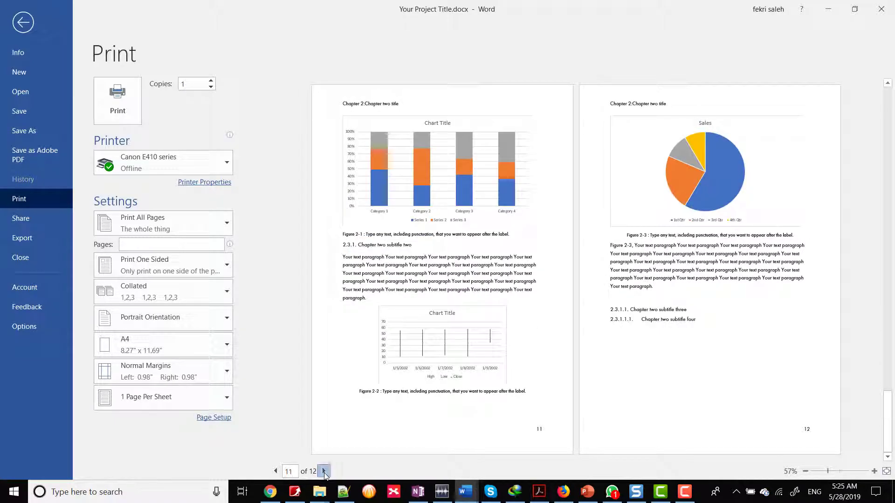